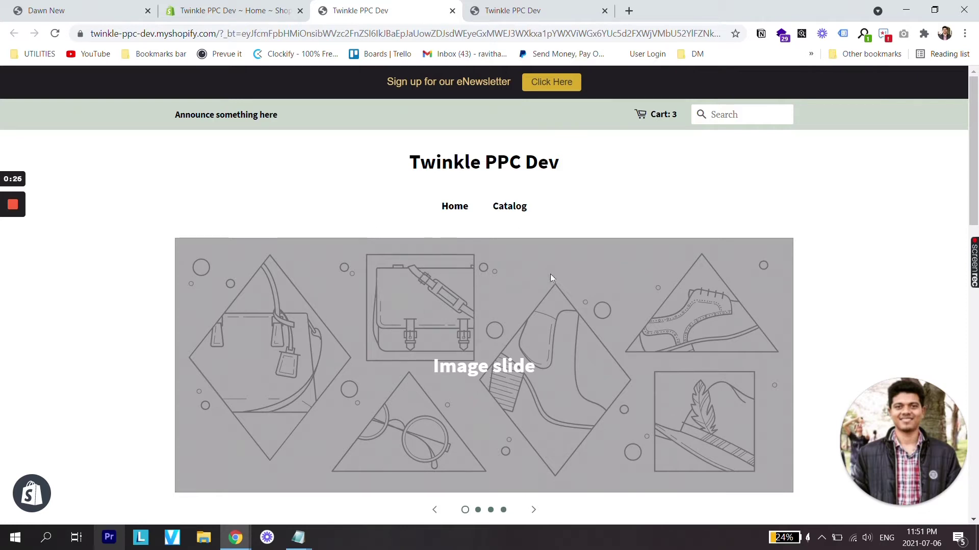
Jump to the Twinkle PPC Dev storefront footer and compare it with the Dawn New store's footer.
click(555, 218)
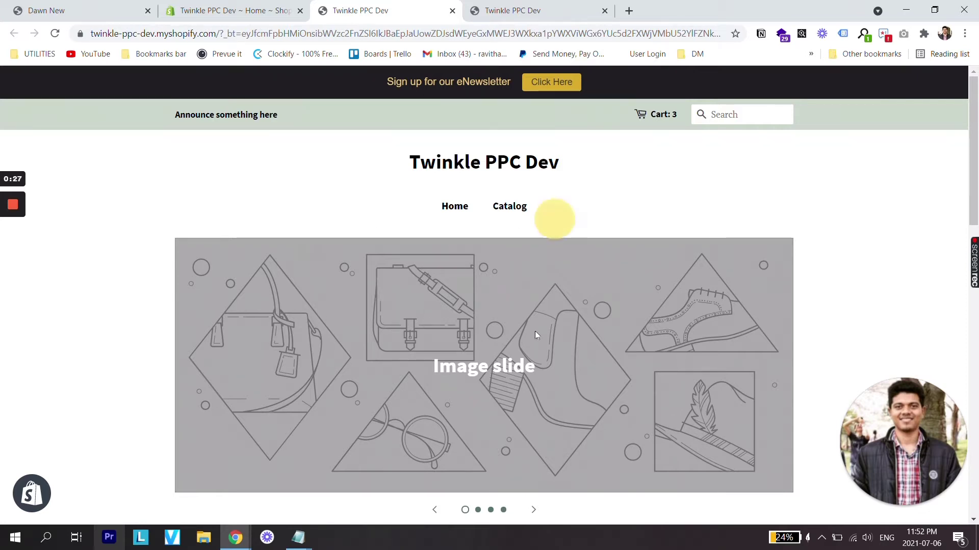
key(End)
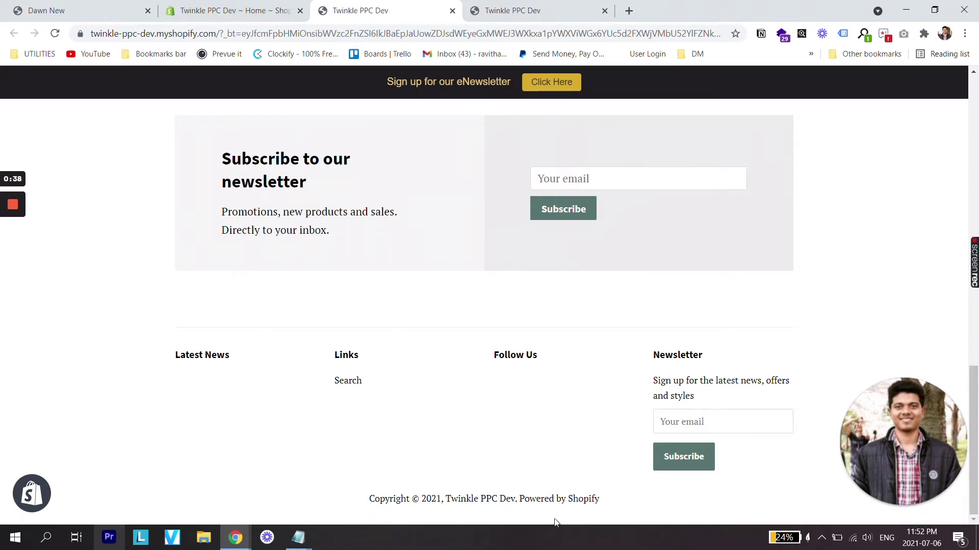
click(100, 5)
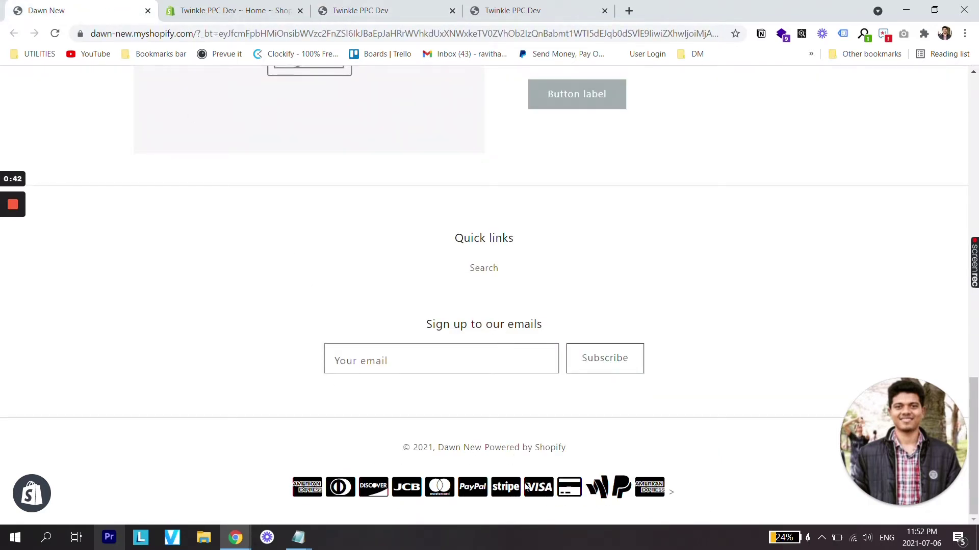
click(398, 9)
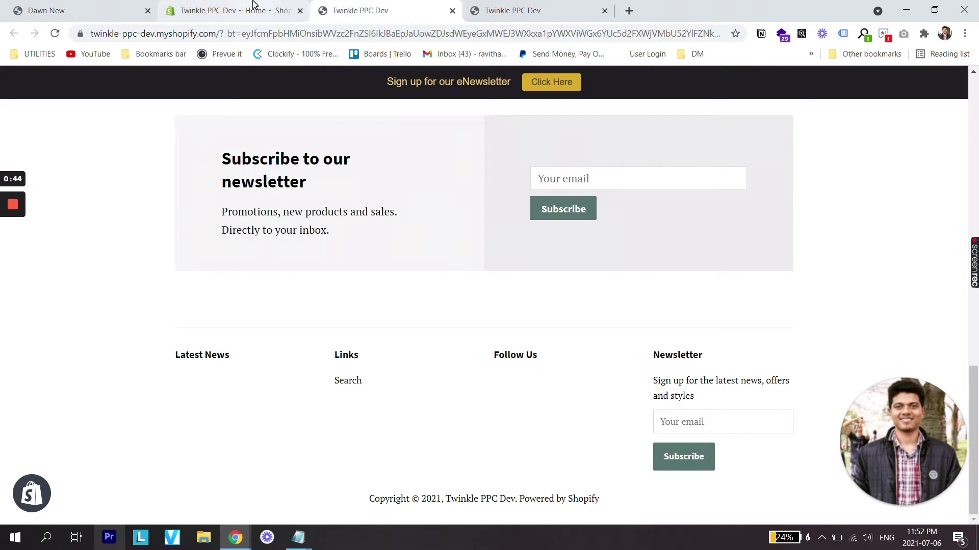
Go to Online Store themes in the admin and customize the current Minimal theme.
click(210, 9)
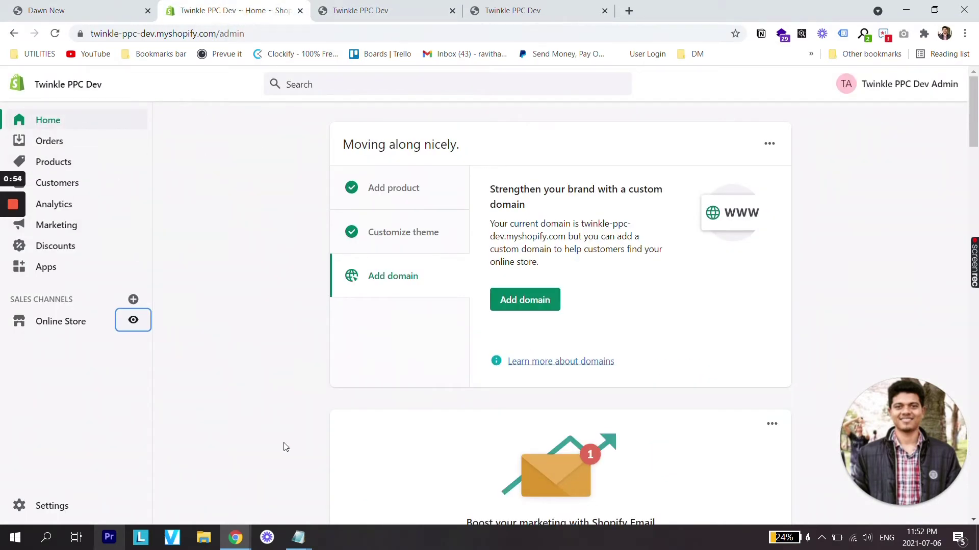
click(60, 325)
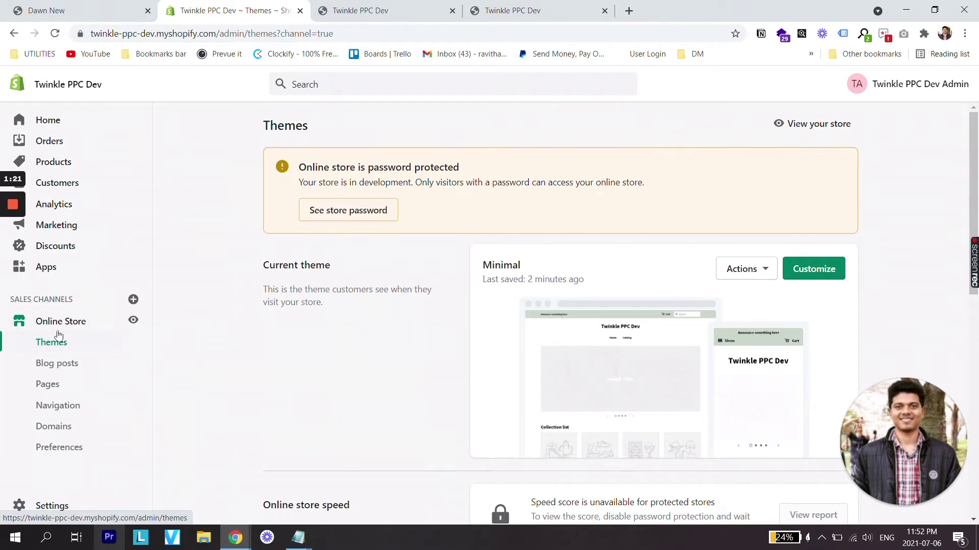
click(809, 275)
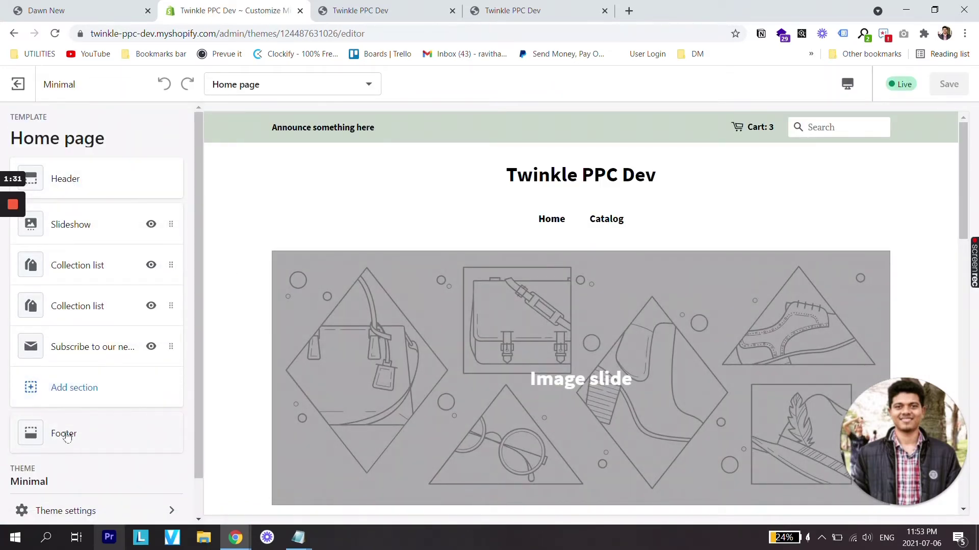
Turn the footer's Payment icons option on and back off, then exit the editor to Themes.
click(67, 436)
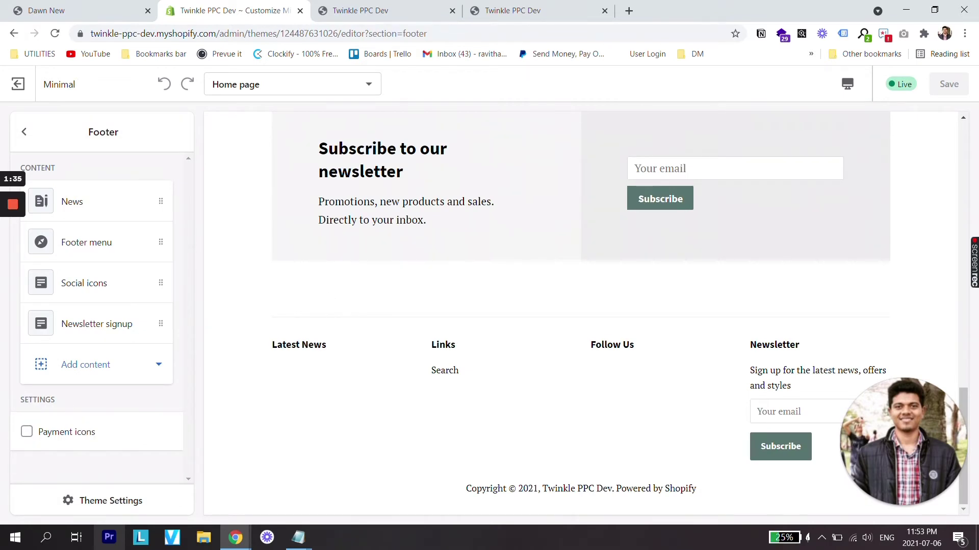
click(26, 437)
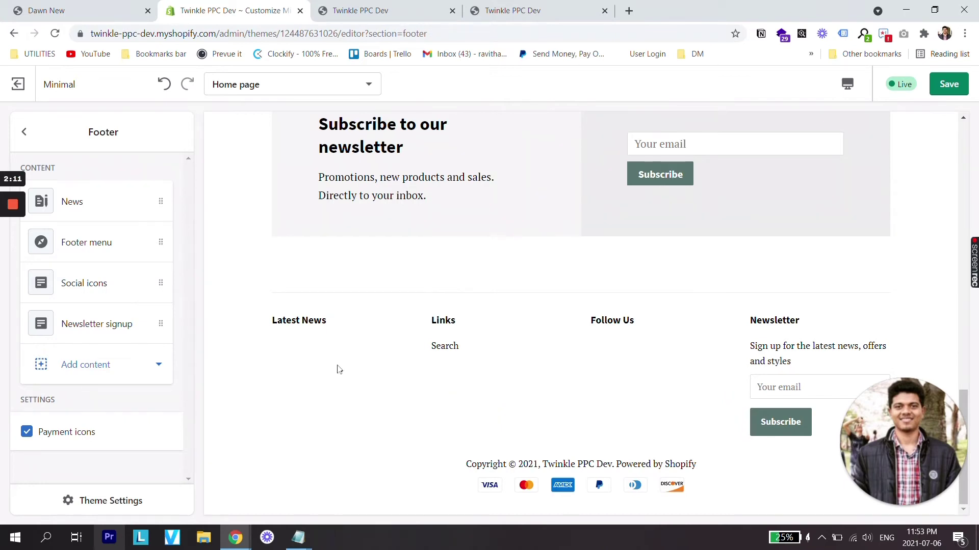
click(26, 432)
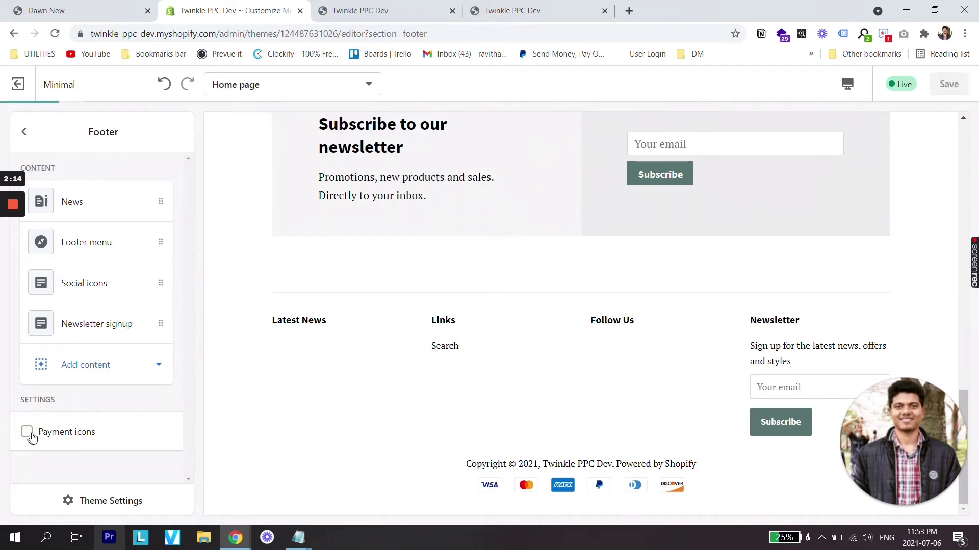
click(15, 87)
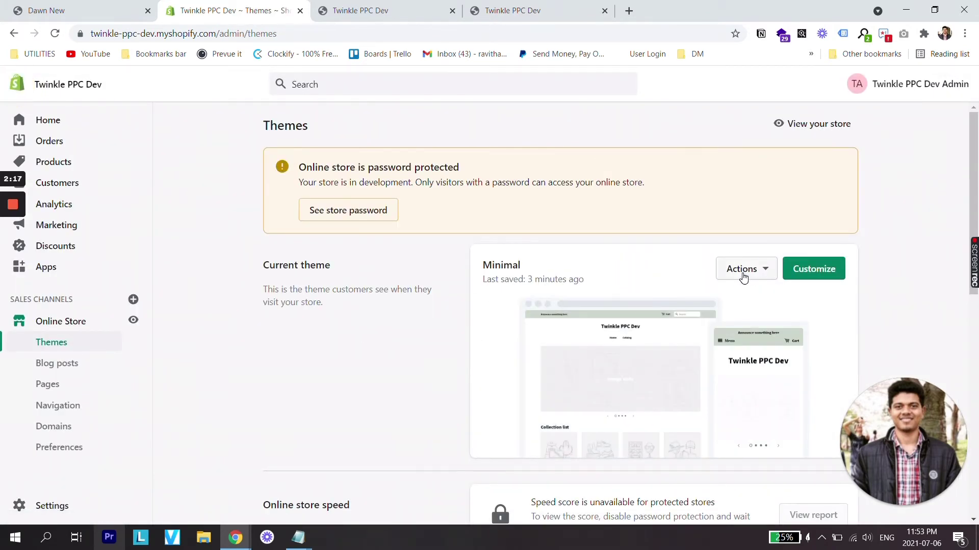
Open the Minimal theme's code editor and load sections/footer.liquid via a 'footer' search.
click(742, 269)
click(721, 418)
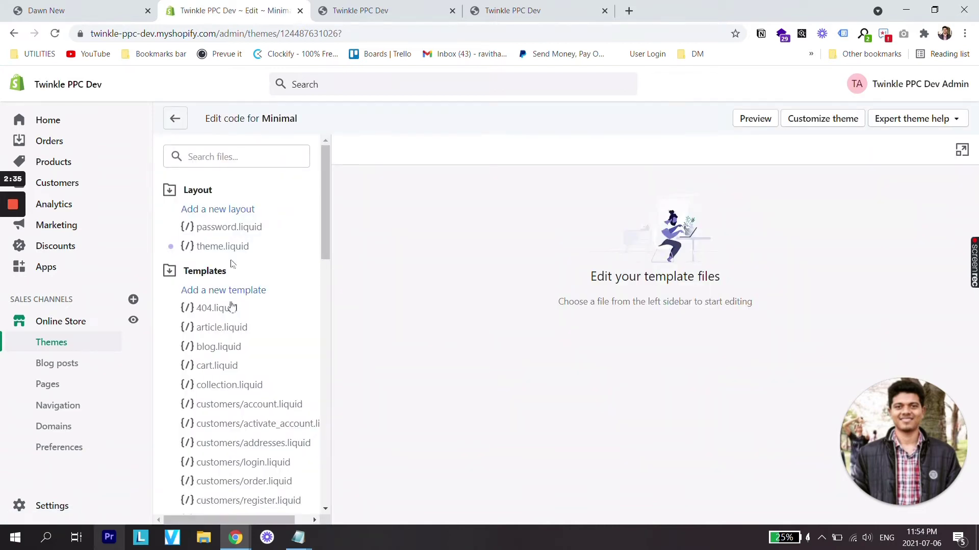
click(229, 162)
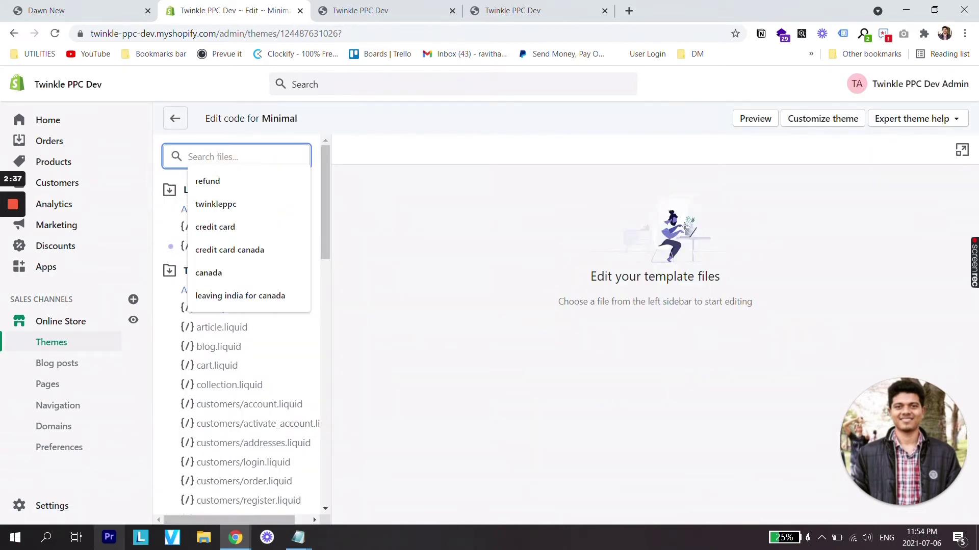
text(footer)
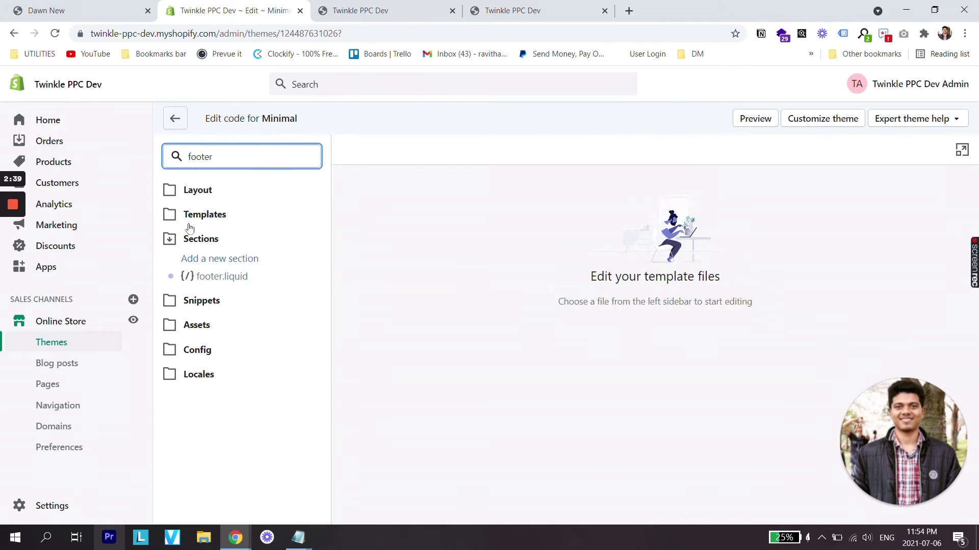
click(227, 278)
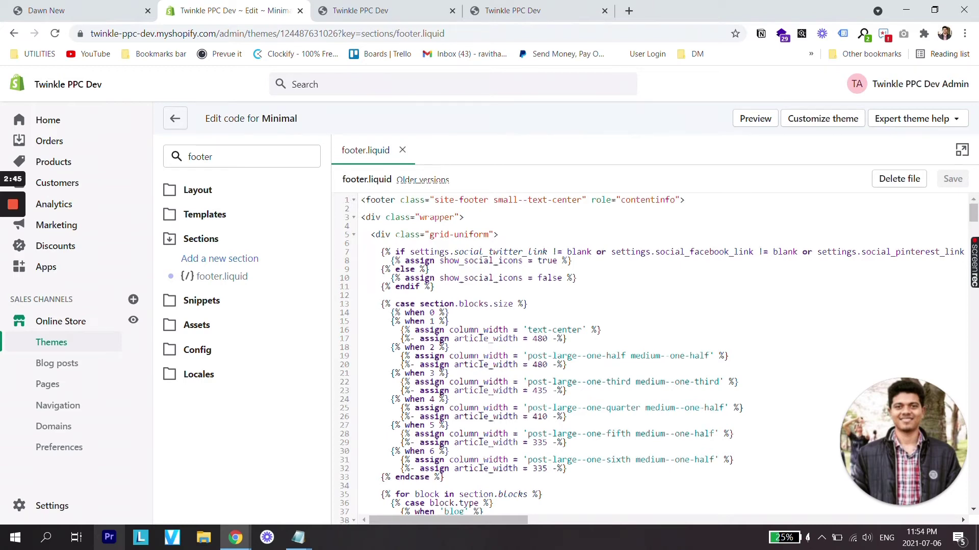
Inspect the closing </footer> tag and the grid and copyright wrapper divs on lines 119–122.
scroll(442, 346, down, 15)
scroll(561, 356, down, 4)
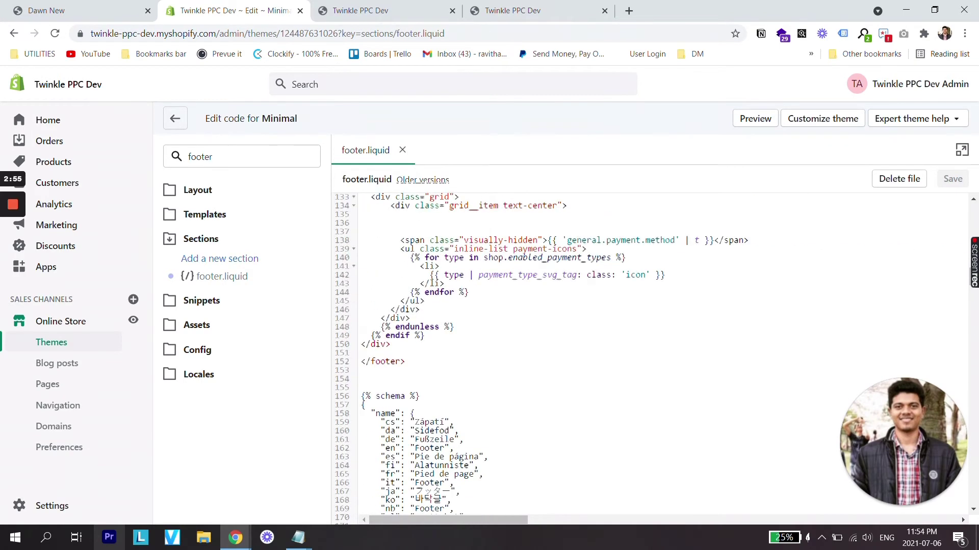
drag(408, 299, 356, 300)
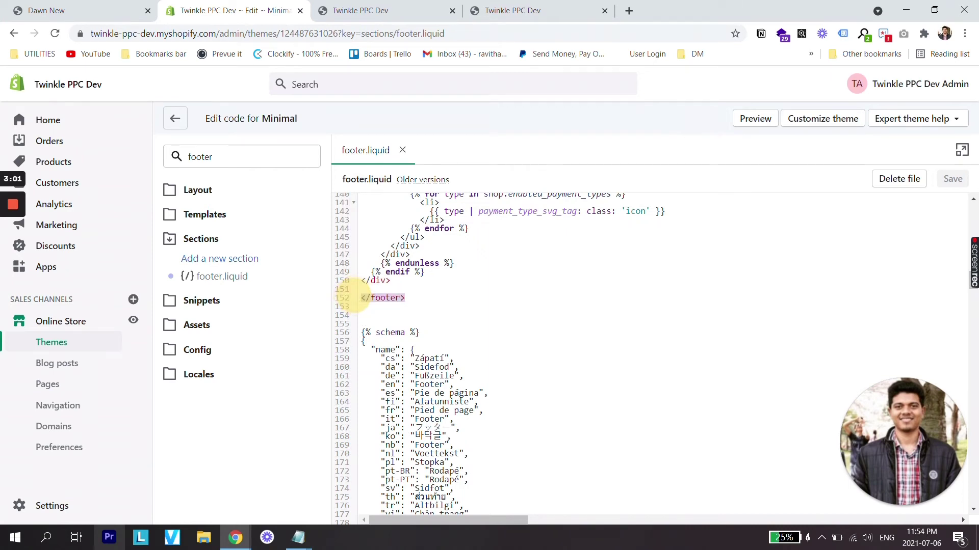
click(406, 298)
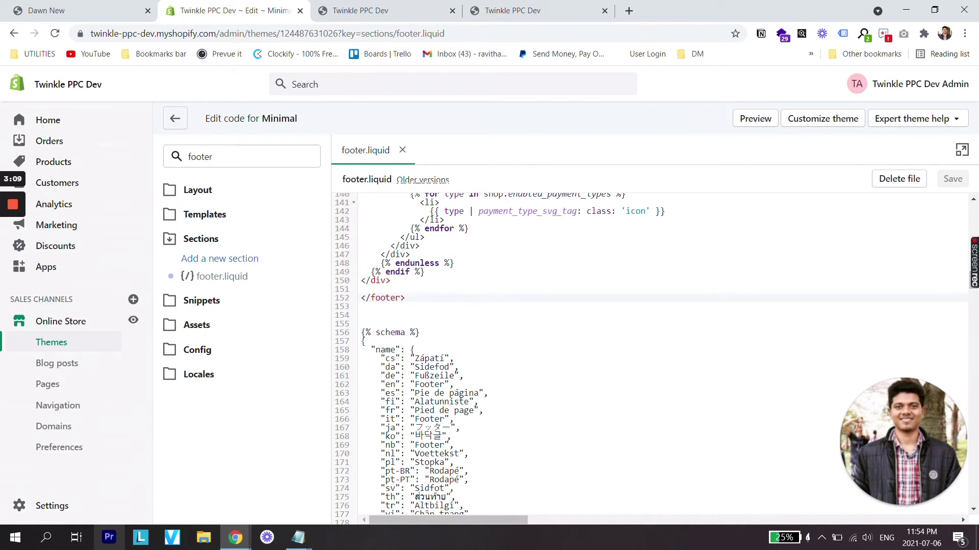
scroll(651, 359, up, 3)
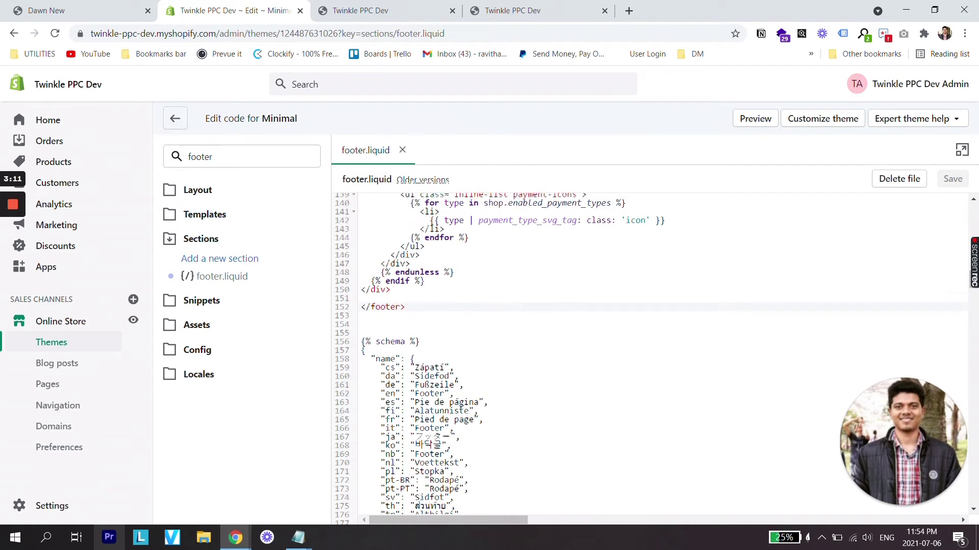
scroll(651, 359, up, 1)
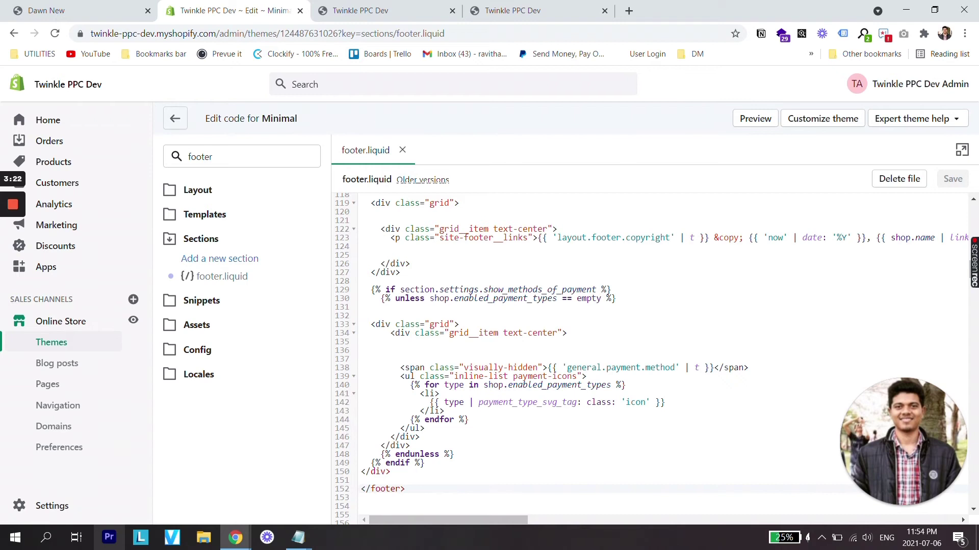
scroll(651, 359, up, 3)
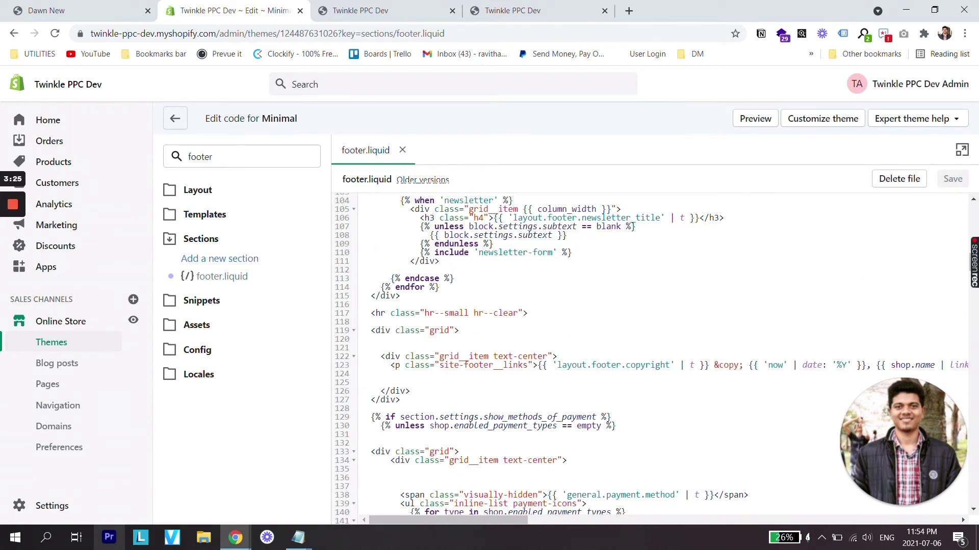
drag(367, 330, 460, 331)
drag(376, 356, 553, 356)
click(553, 356)
Add blank lines below the copyright line in footer.liquid, leaving the cursor on line 126.
click(354, 9)
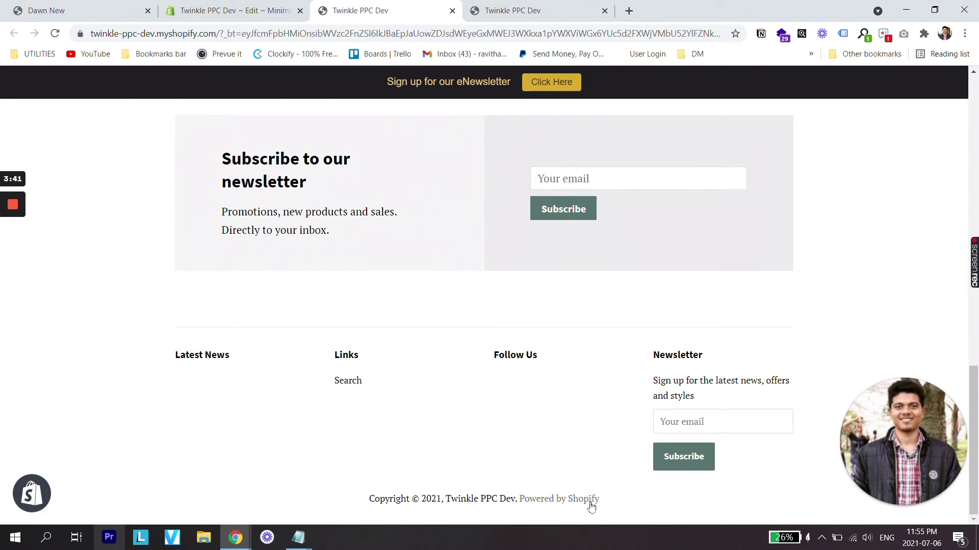
click(268, 8)
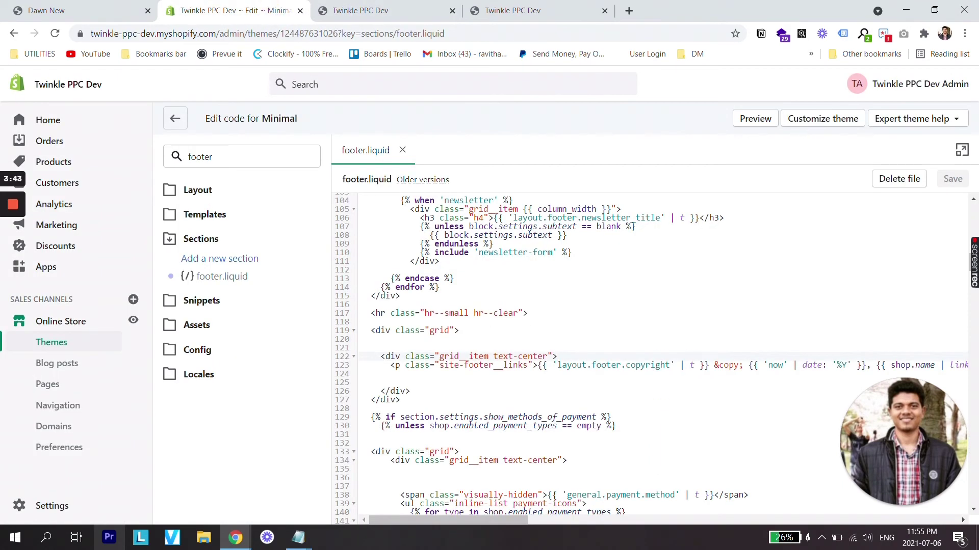
click(387, 374)
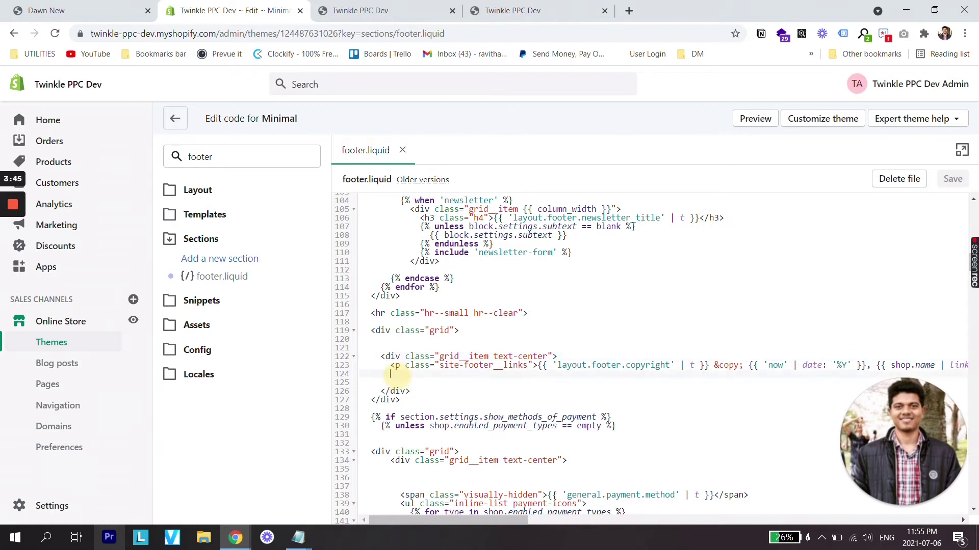
key(Return)
key(Return)
key(Return)
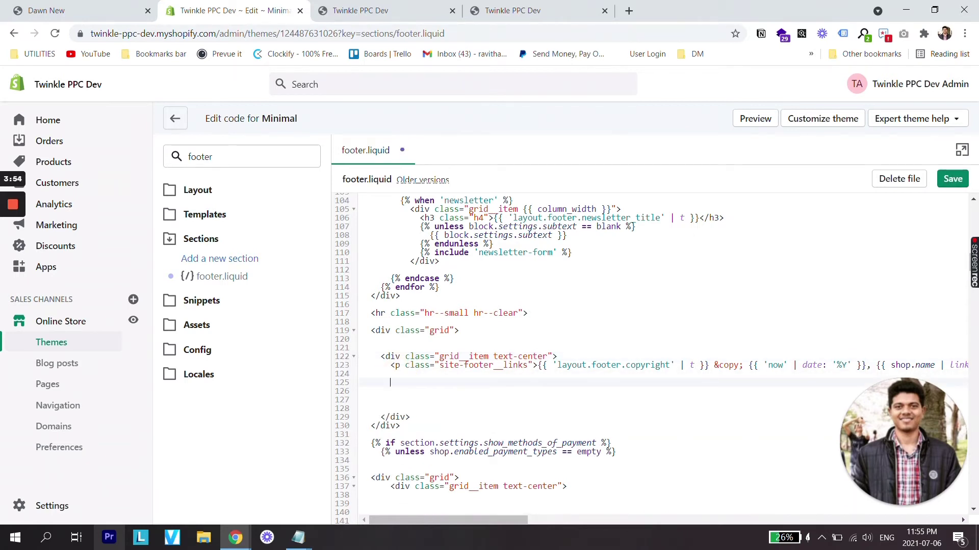
click(390, 391)
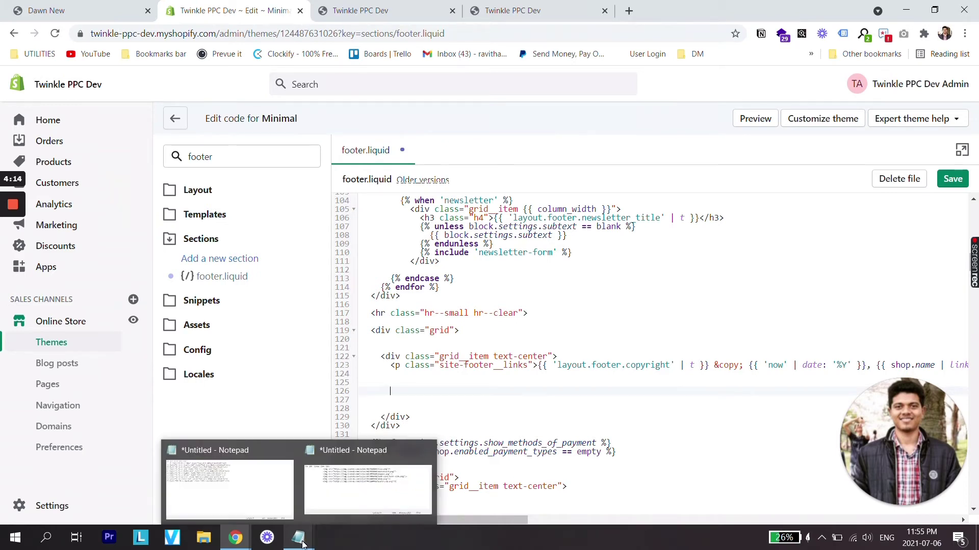
Bring up the Notepad file and select all six payment-icon img tags, Visa through Apple Pay.
click(371, 489)
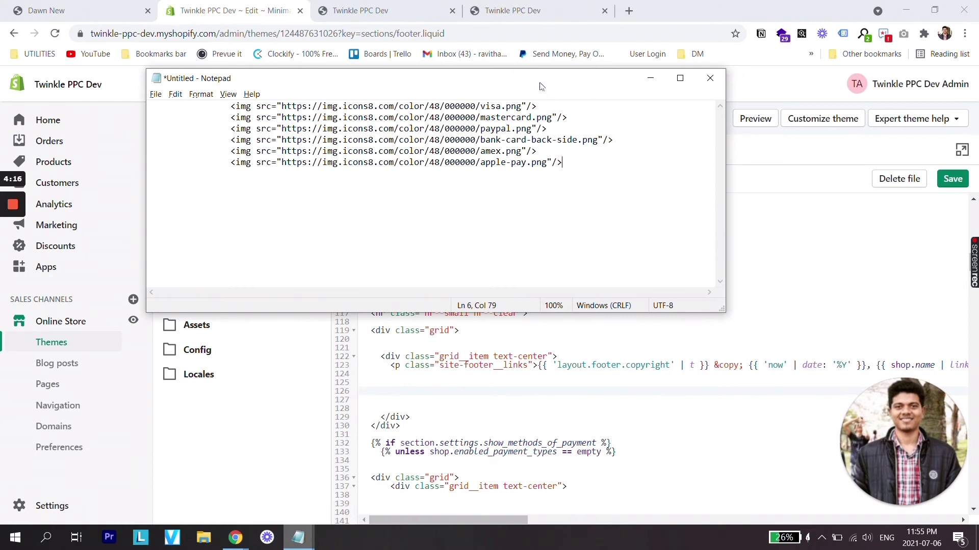
drag(540, 83, 562, 241)
drag(587, 322, 253, 263)
key(ctrl+c)
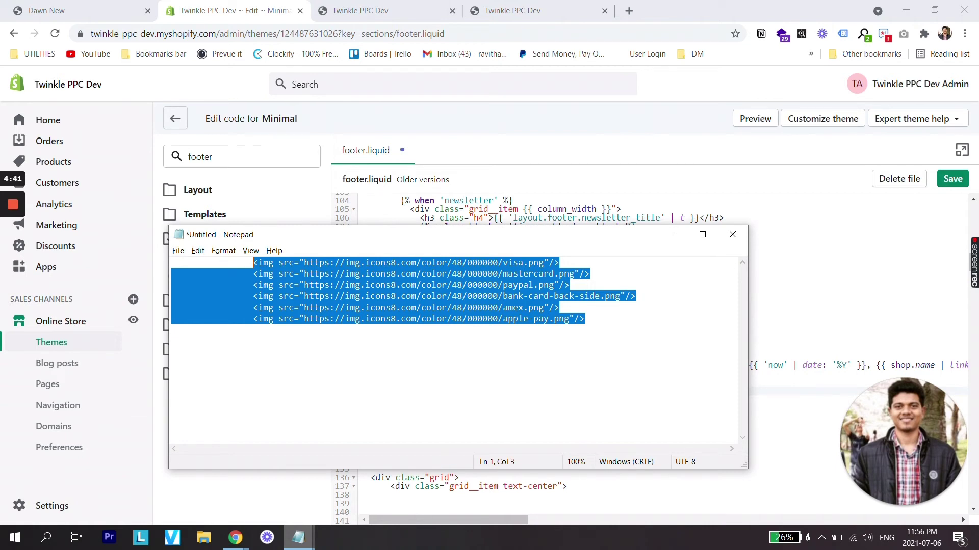
Paste the six payment-icon img tags onto line 126 of footer.liquid and save.
click(673, 234)
key(ctrl+v)
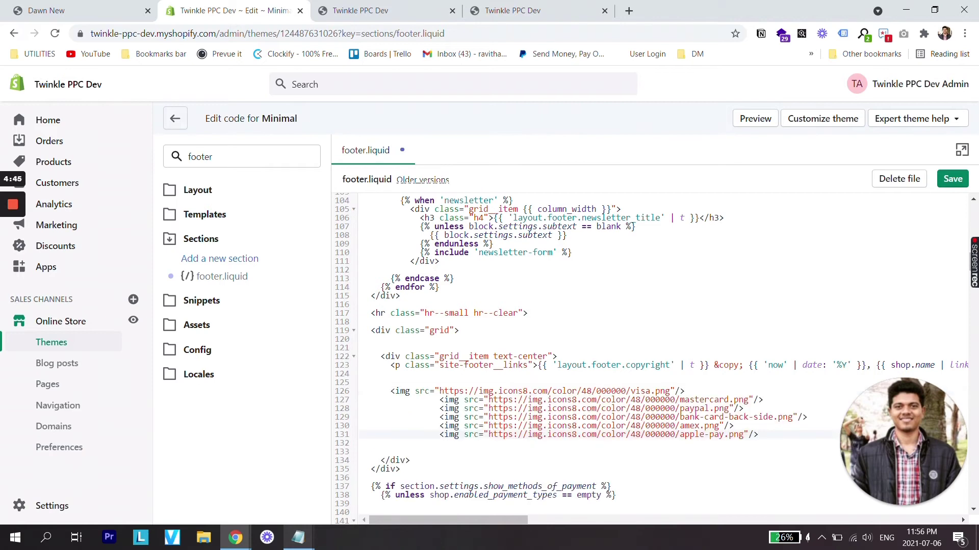
click(949, 181)
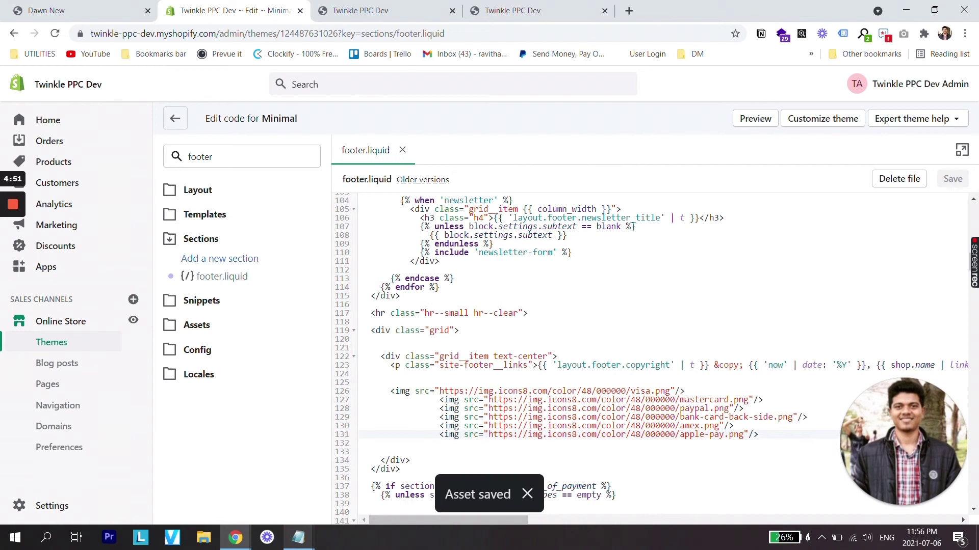
Open the online store in a new browser tab and switch to it.
right_click(134, 321)
click(165, 331)
click(594, 12)
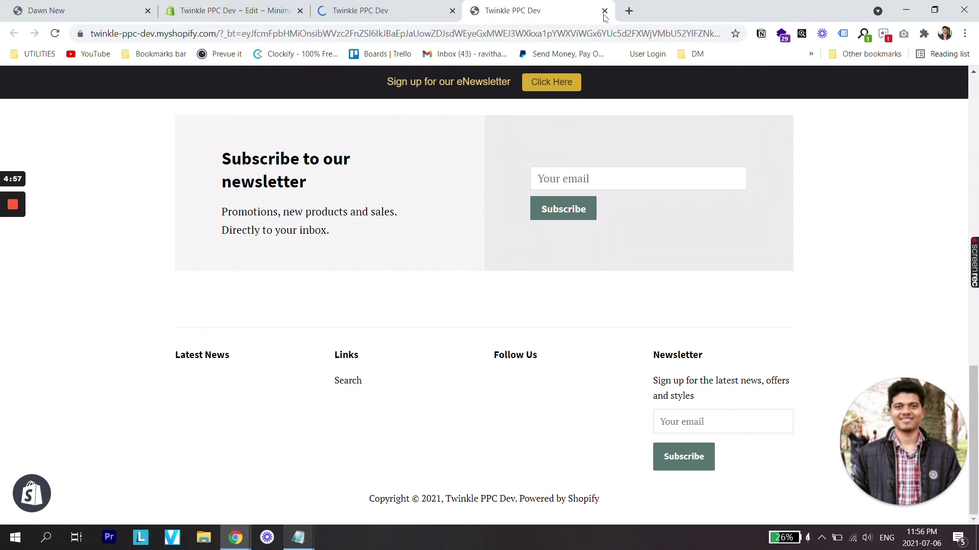
Close the extra tab and scroll to the footer showing the six payment icons.
click(604, 11)
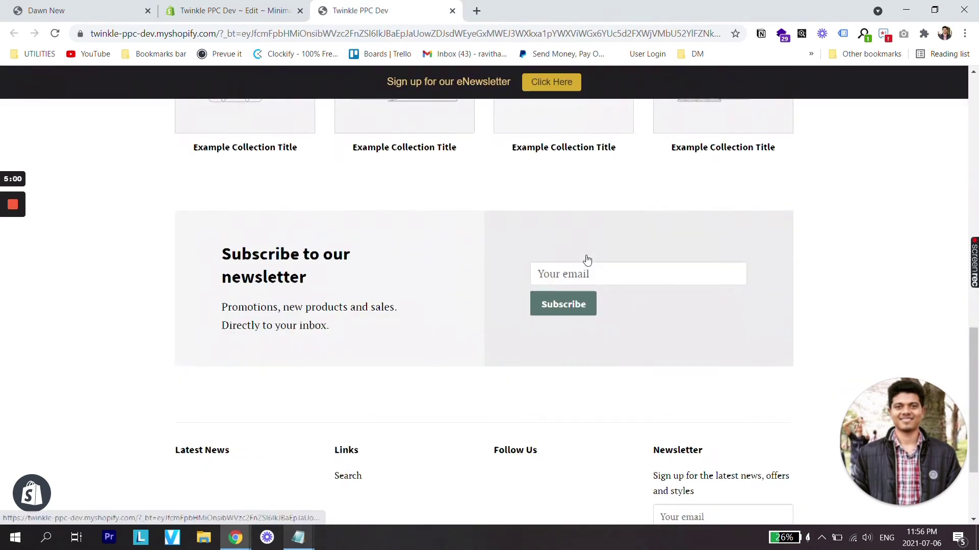
scroll(588, 280, down, 3)
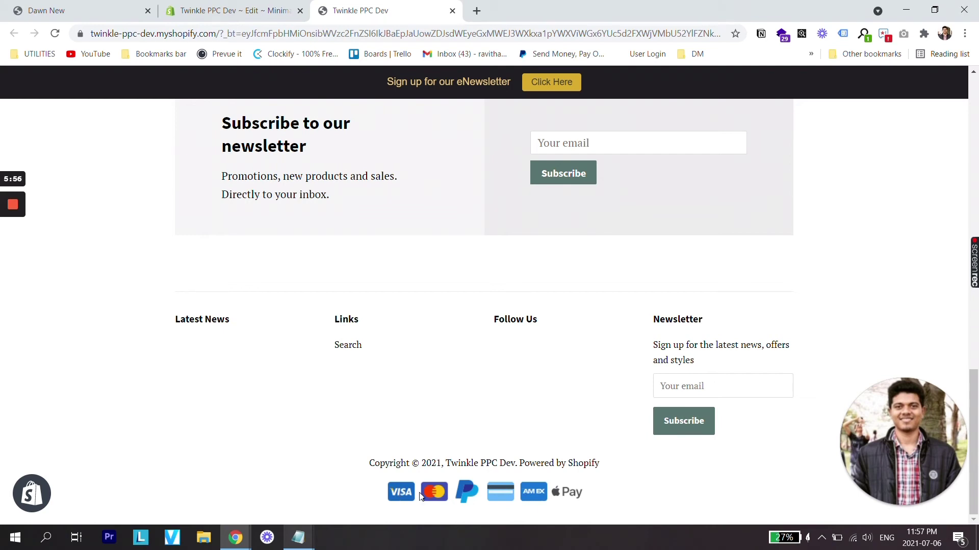
Change the icon size from 48 to 36 in the Visa, Mastercard and PayPal img URLs.
click(237, 10)
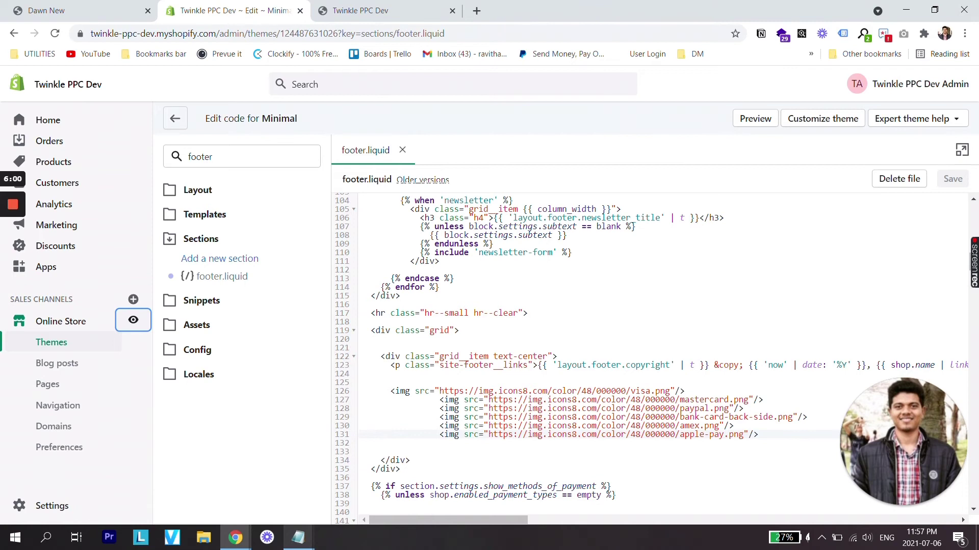
click(592, 390)
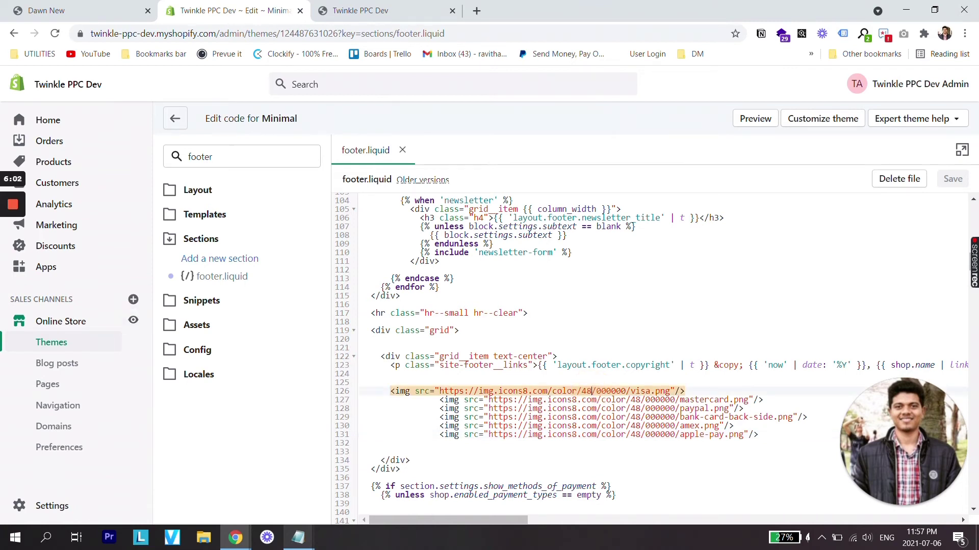
key(BackSpace)
key(BackSpace)
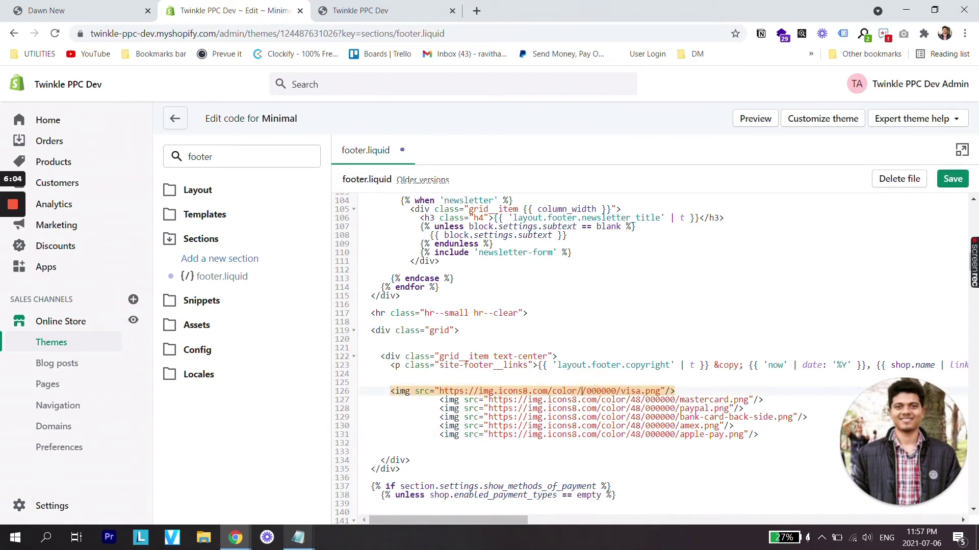
text(36)
click(596, 399)
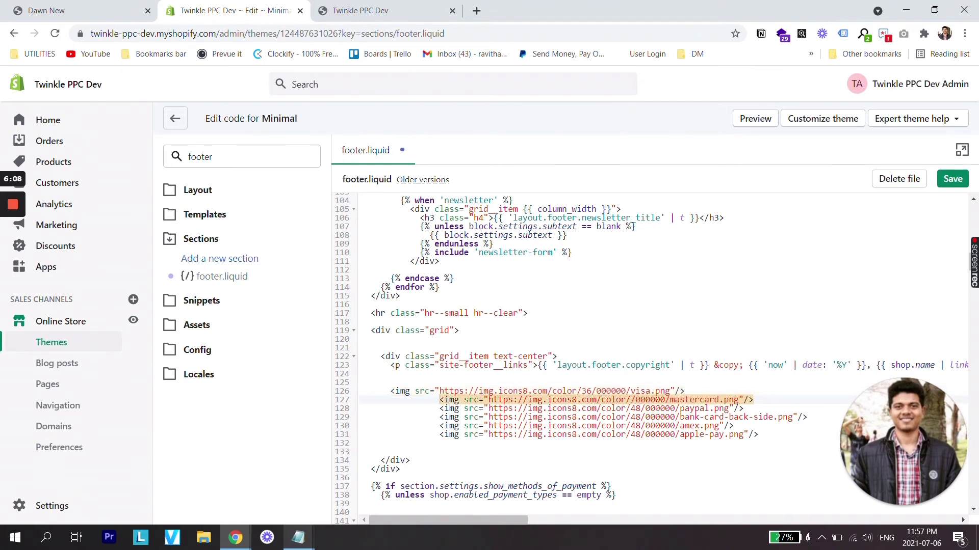
key(Delete)
key(BackSpace)
text(36)
click(641, 408)
key(BackSpace)
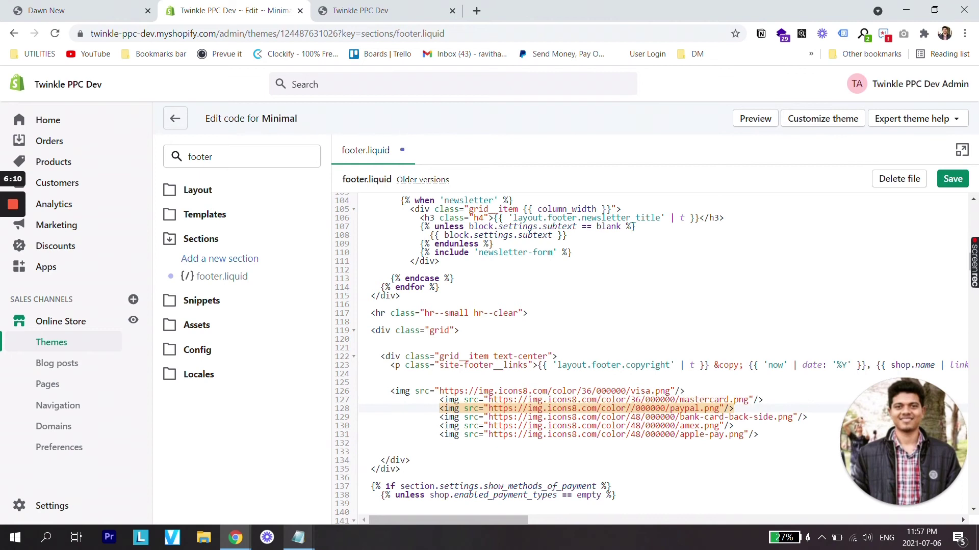
text(36)
Change the card, Amex and Apple Pay URLs to size 36 and save footer.liquid.
key(Down)
key(BackSpace)
key(BackSpace)
text(36)
key(Down)
key(BackSpace)
key(BackSpace)
text(36)
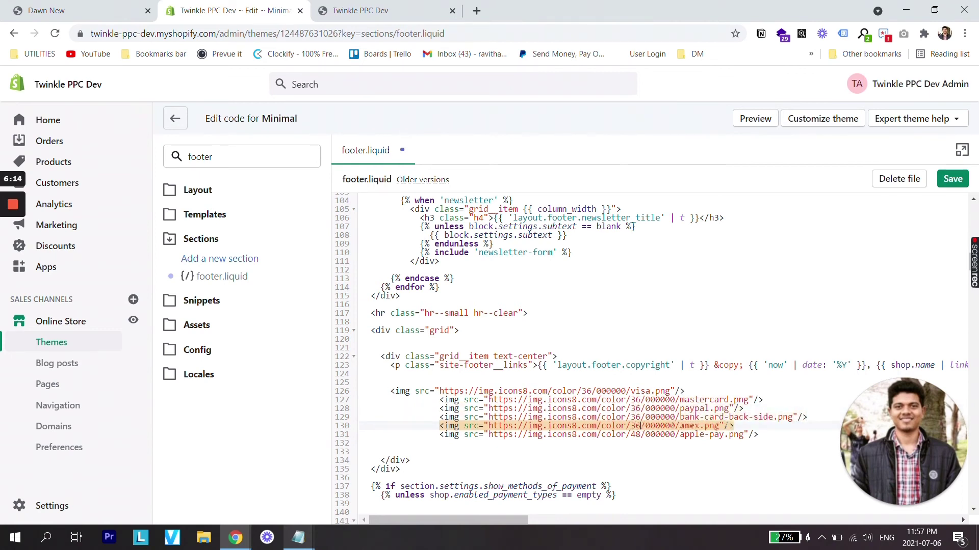
key(Down)
key(BackSpace)
key(BackSpace)
text(36)
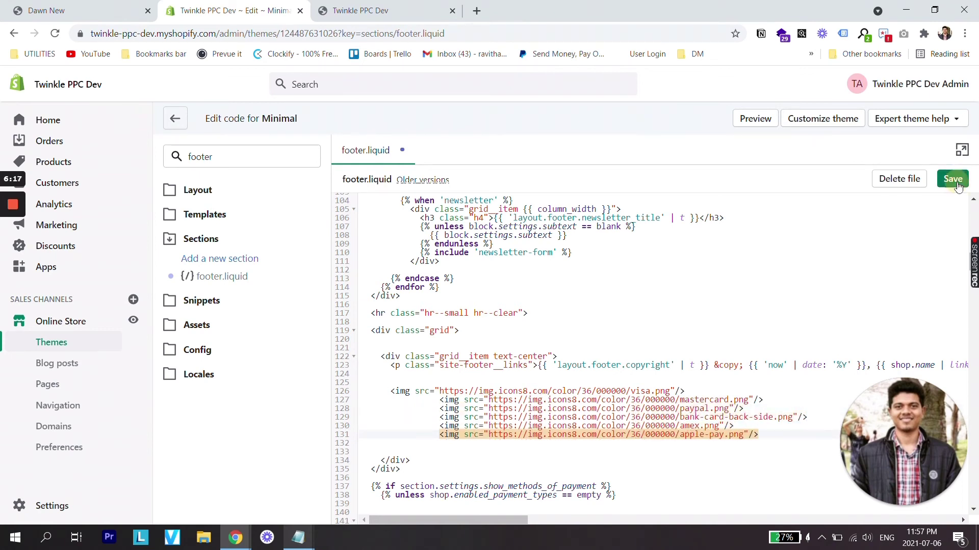
click(952, 179)
right_click(133, 321)
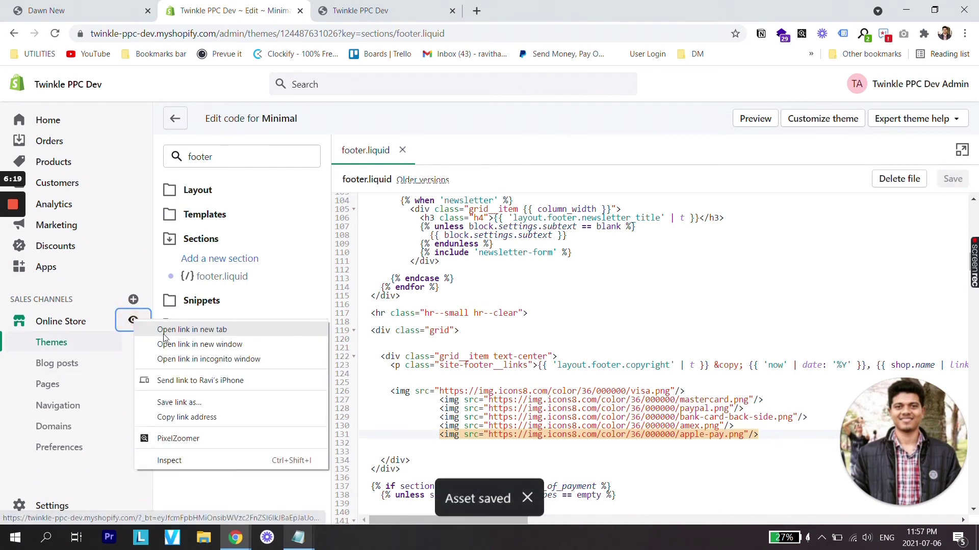
Open the storefront in a new tab and scroll to the footer to check the 36-size icons.
click(191, 330)
click(535, 10)
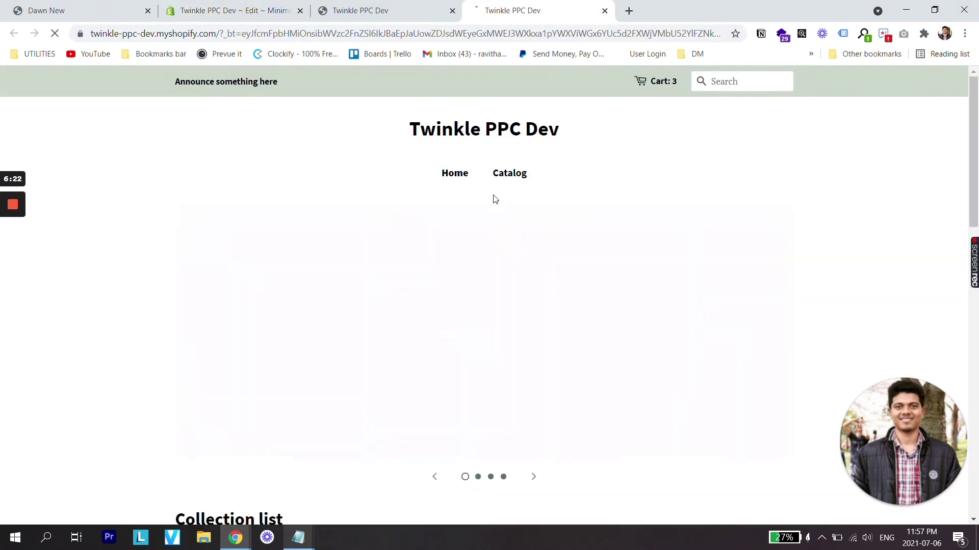
scroll(495, 199, down, 15)
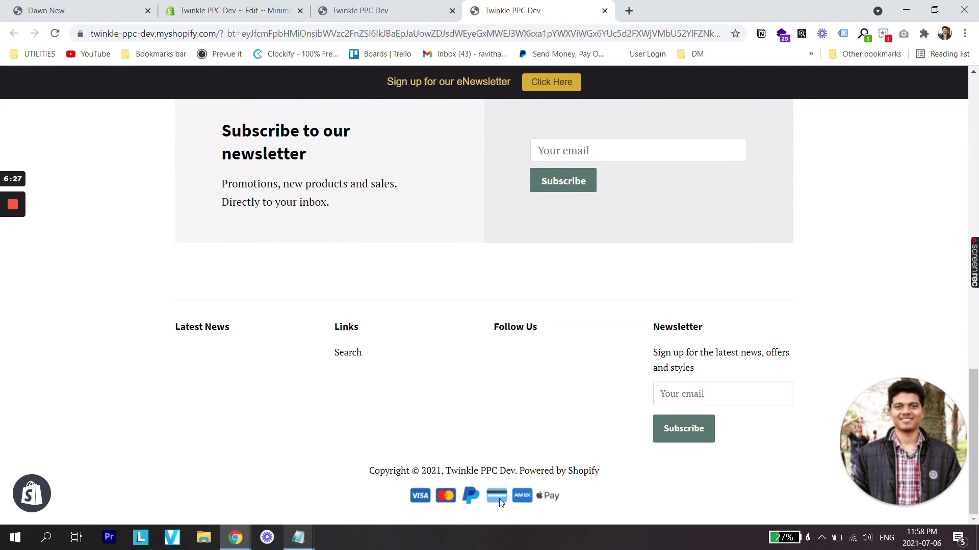